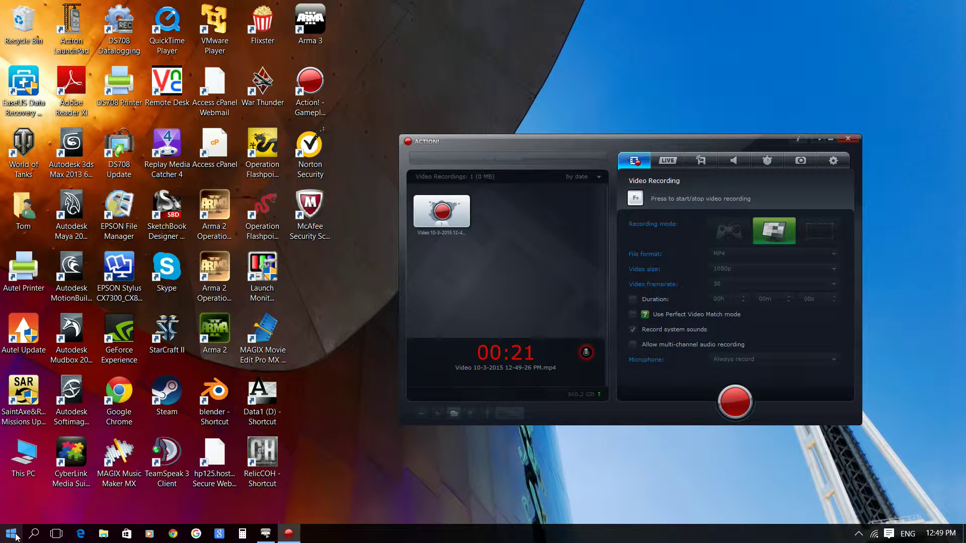
Step: Open the Windows 10 Start menu from the taskbar
left_click(11, 534)
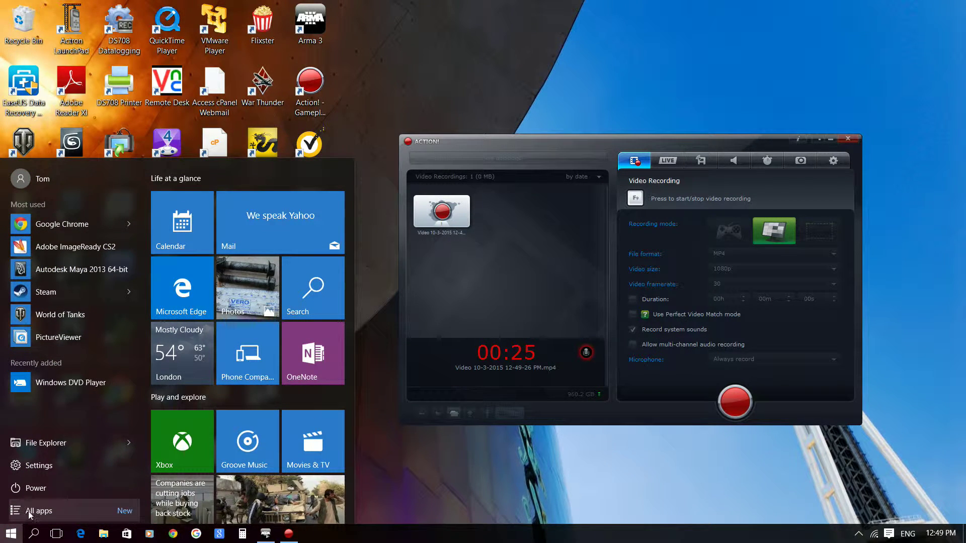
Step: Open Network Connections through Settings > Network & Internet > Wi-Fi 'Change adapter options'
left_click(49, 471)
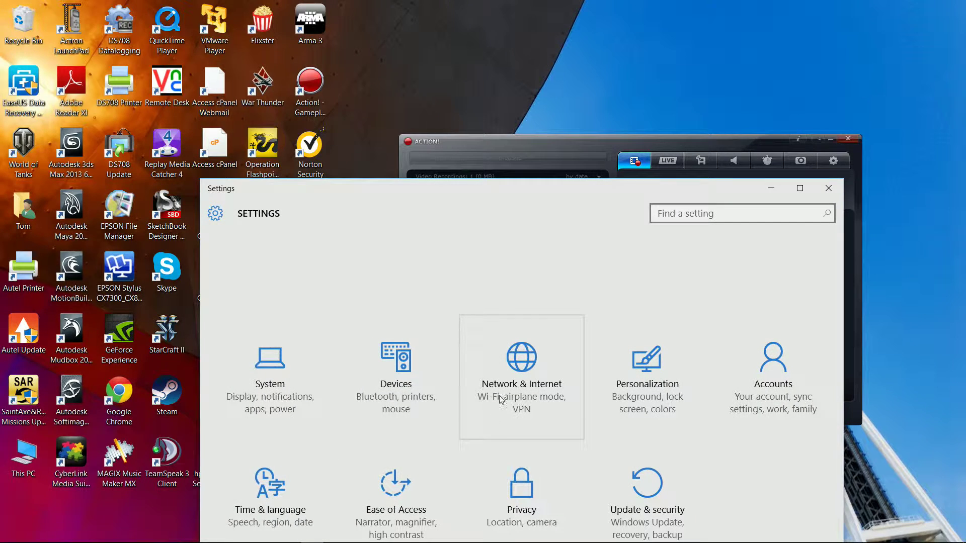
left_click(525, 363)
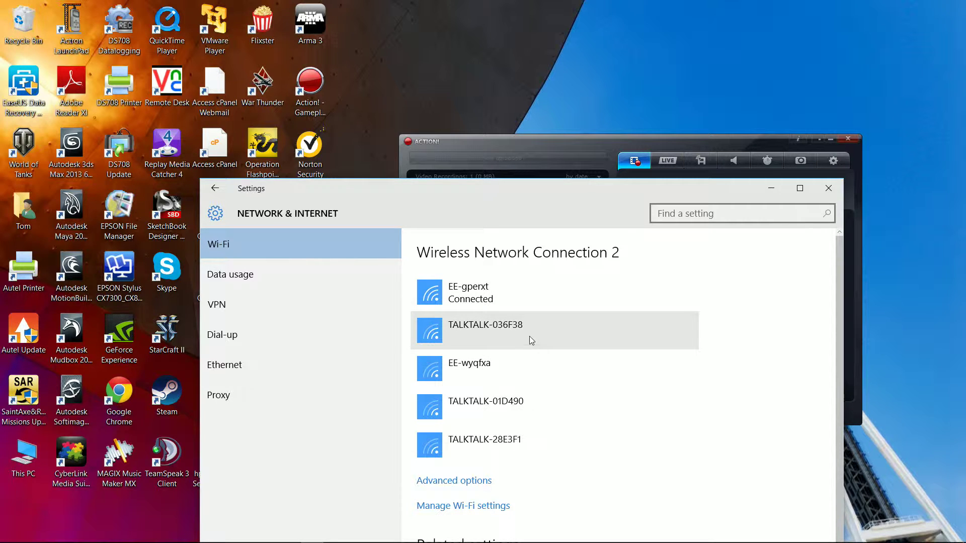
left_click(486, 293)
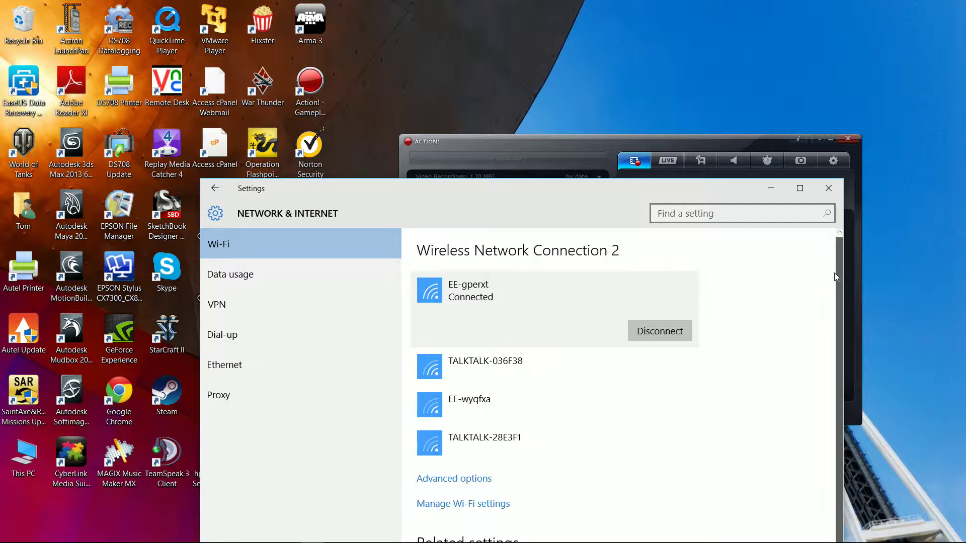
scroll(836, 277, "down", 2)
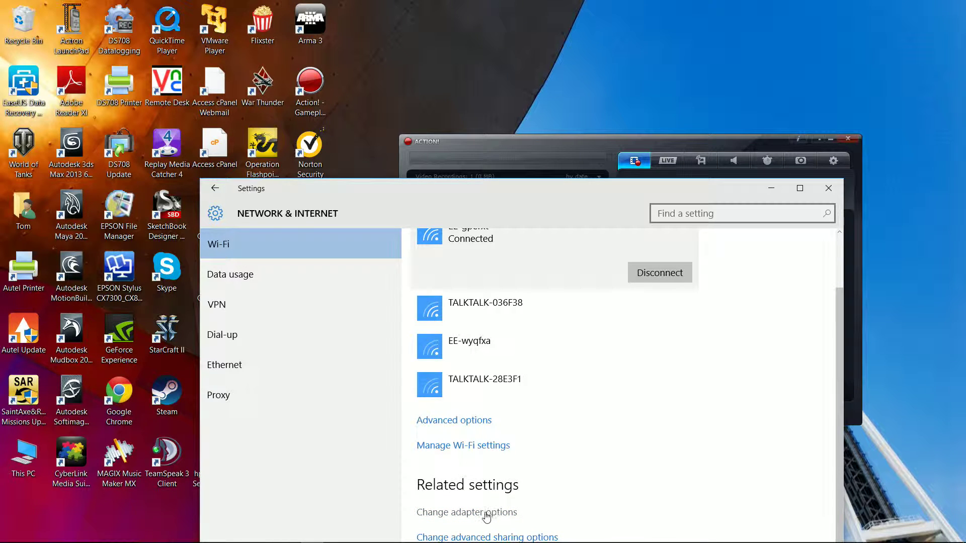
left_click(486, 513)
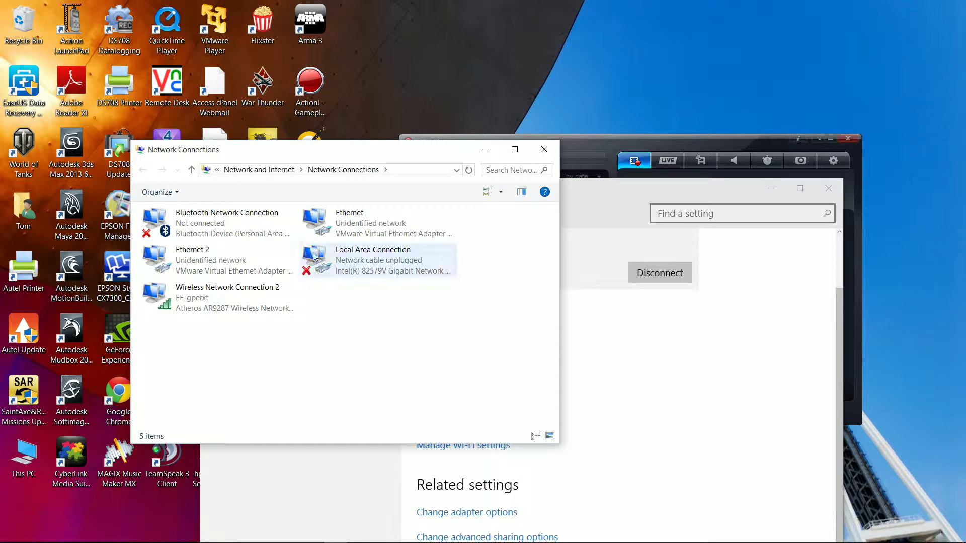
Step: Show the Status dialog for Wireless Network Connection 2
mouse_move(336, 159)
left_mouse_down()
mouse_move(507, 177)
mouse_move(572, 166)
mouse_move(545, 165)
mouse_move(528, 192)
left_mouse_up()
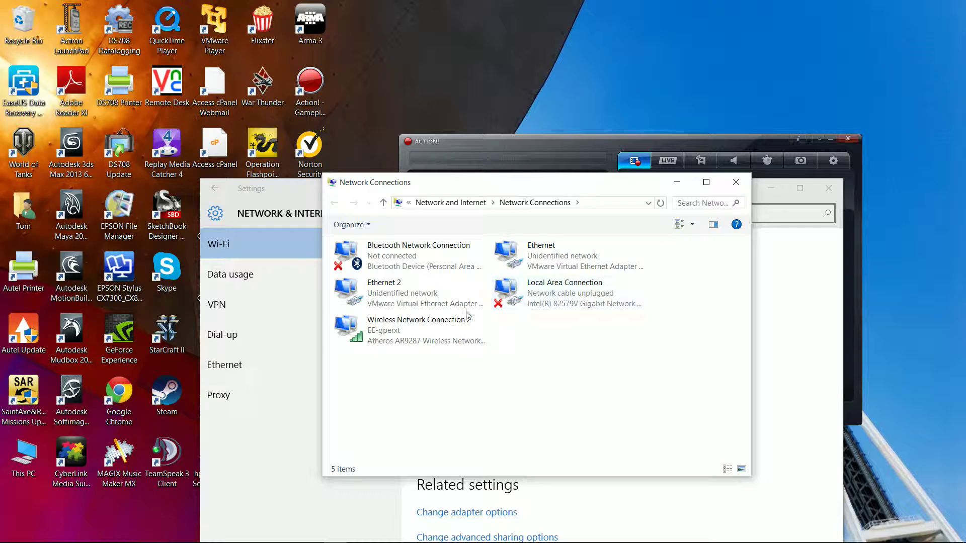
double_click(416, 334)
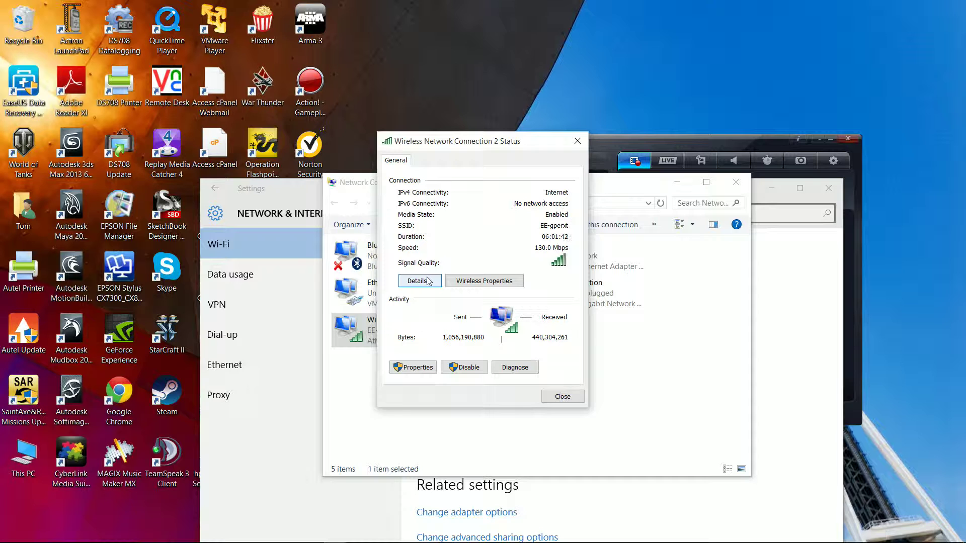
left_click(427, 281)
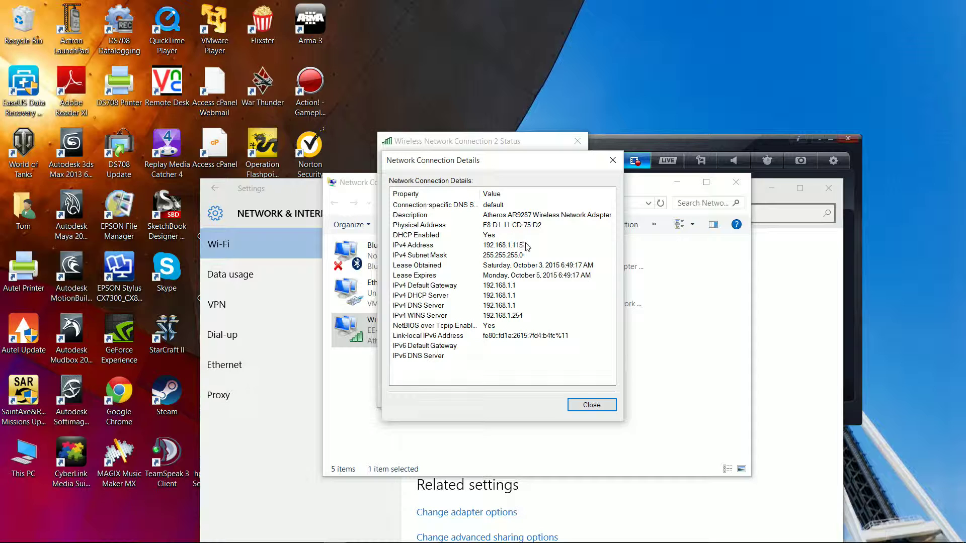
left_click(598, 409)
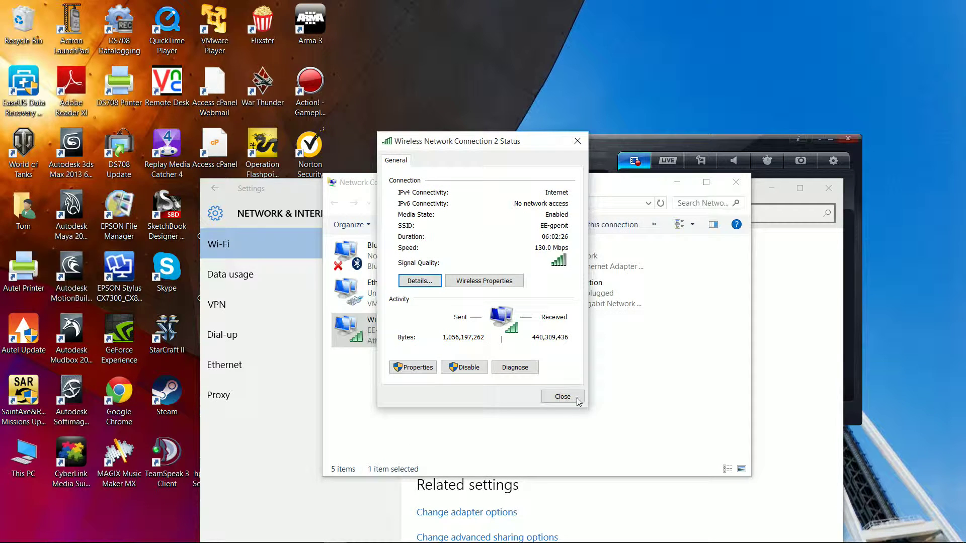
Step: Close the Status, Network Connections and Settings windows, then launch Google Chrome
left_click(579, 398)
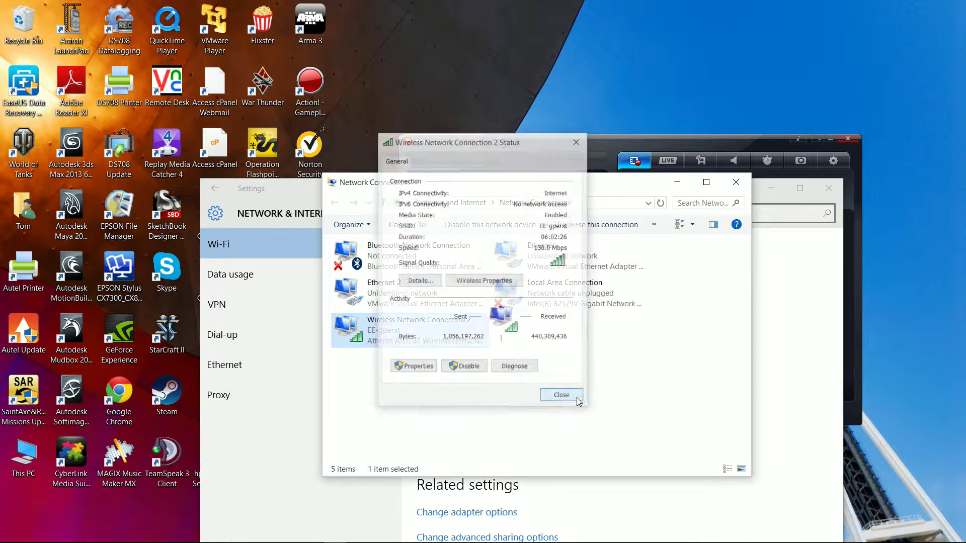
left_click(735, 182)
left_click(828, 191)
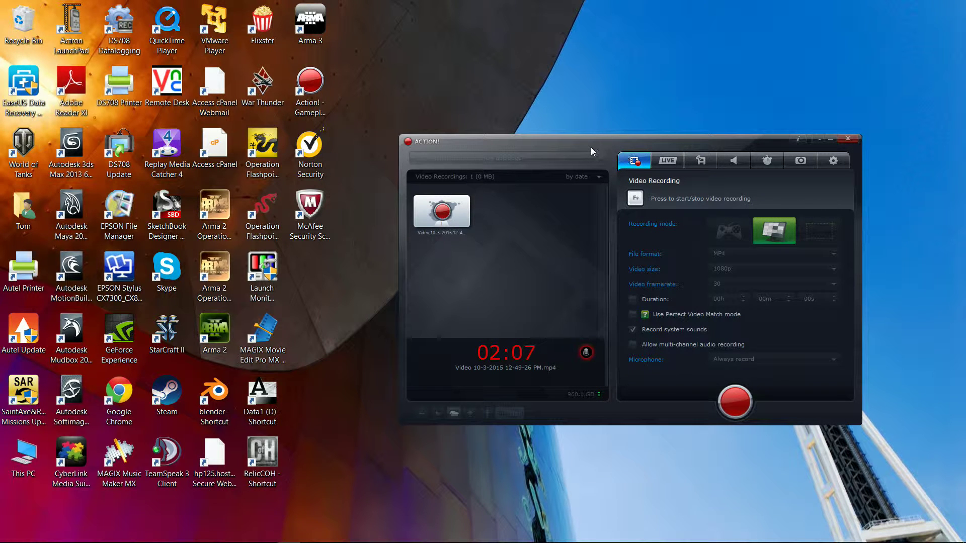
left_click_drag(594, 150, 627, 106)
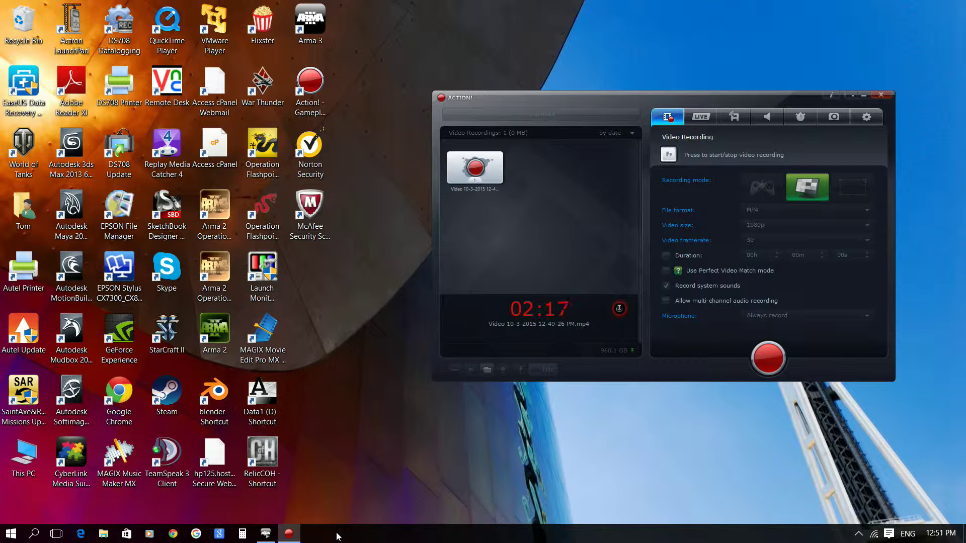
left_click(177, 533)
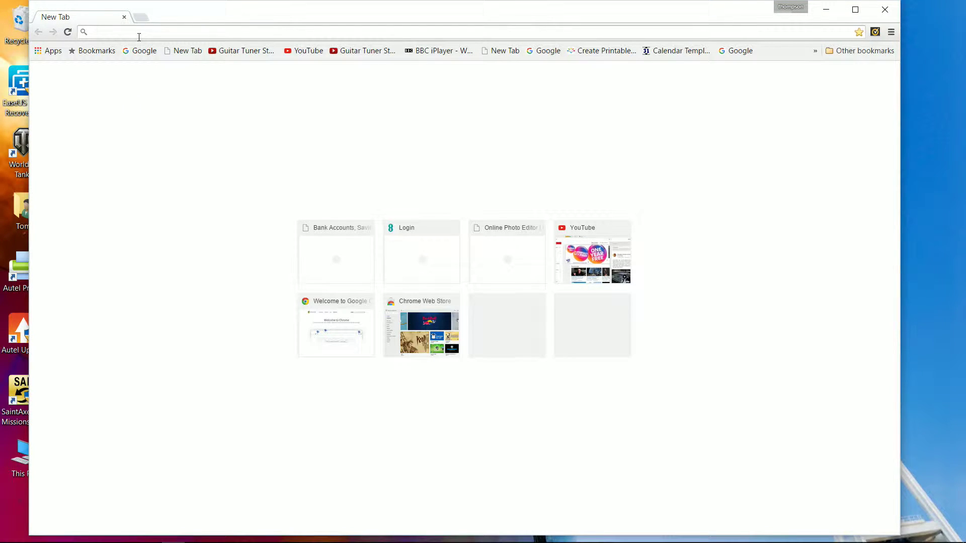
Step: Load the router's login page at 192.168.1.1
type("19")
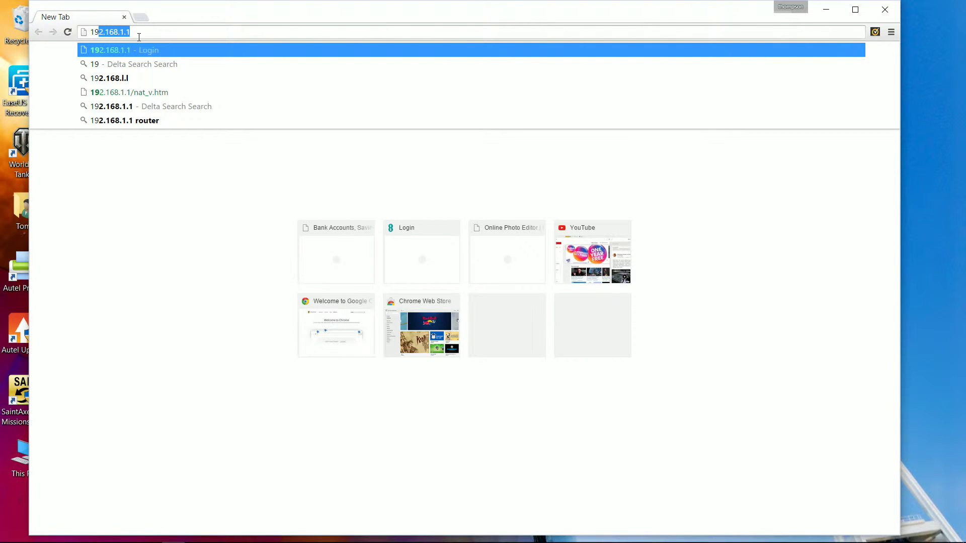
type("2.")
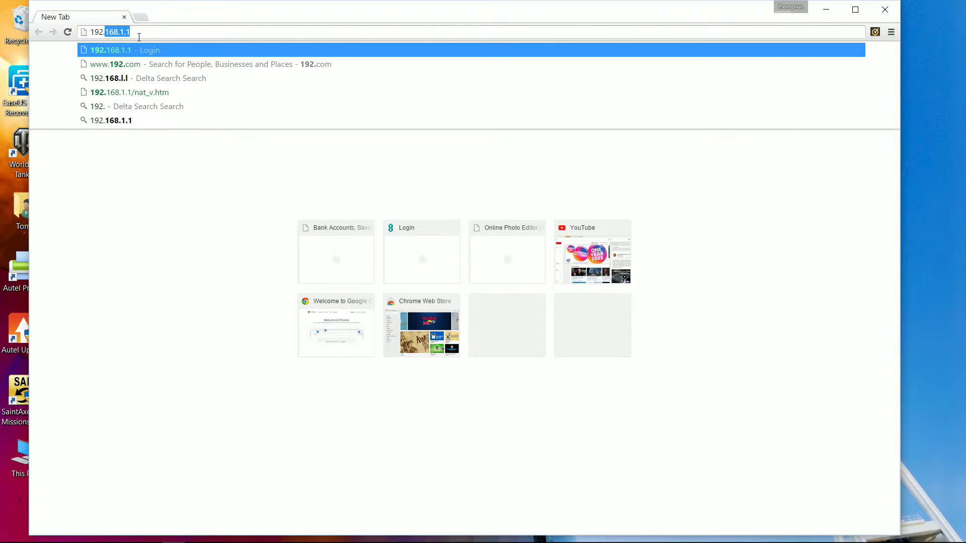
type("168")
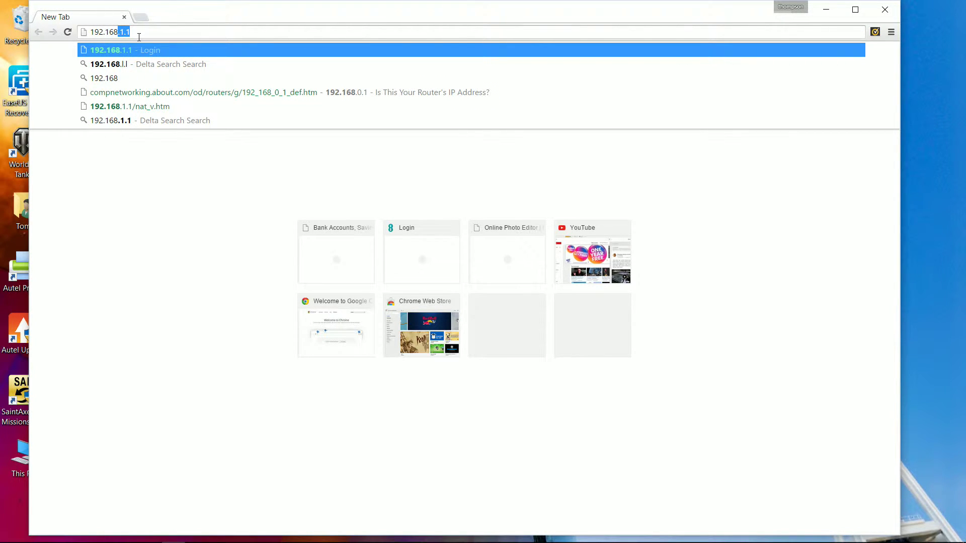
type(".1.")
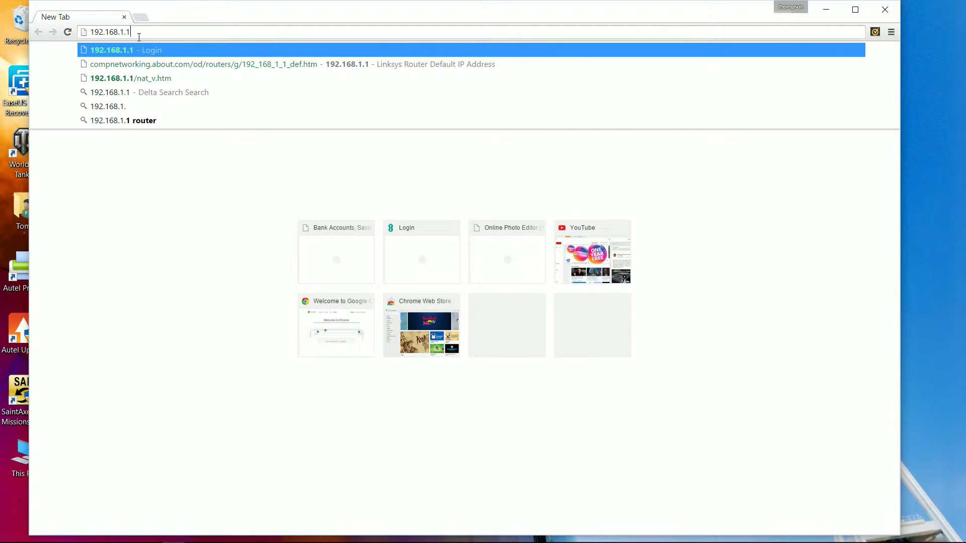
type("1")
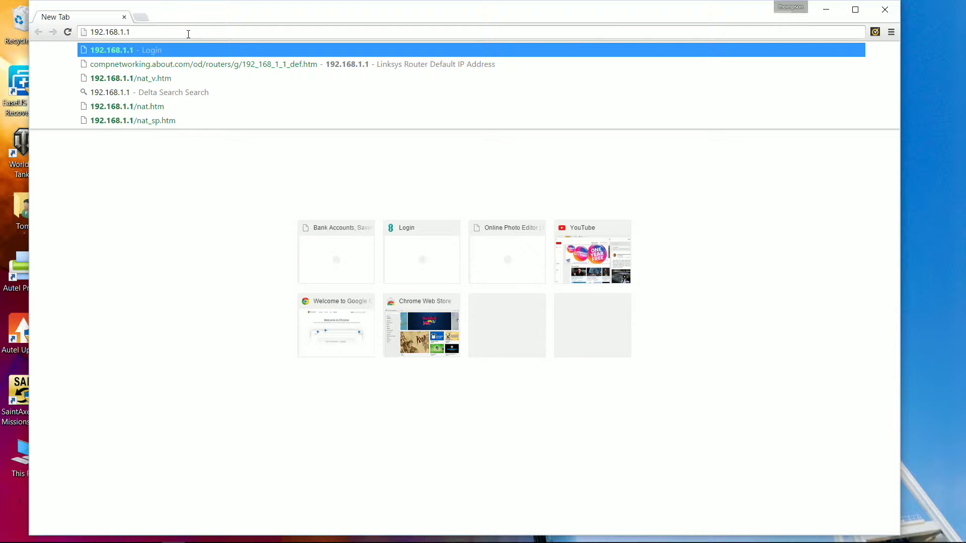
key("Return")
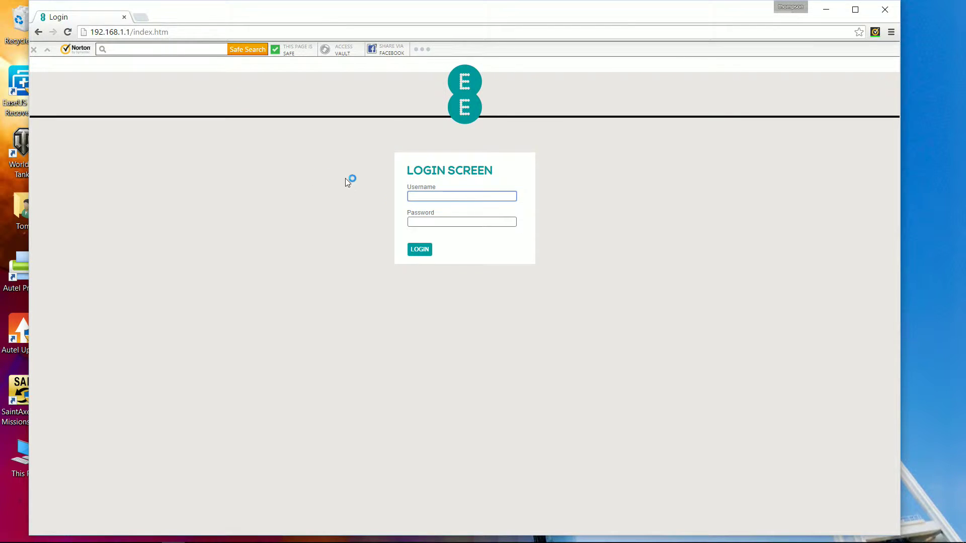
Step: Log into the EE router with username admin and its password
type("a")
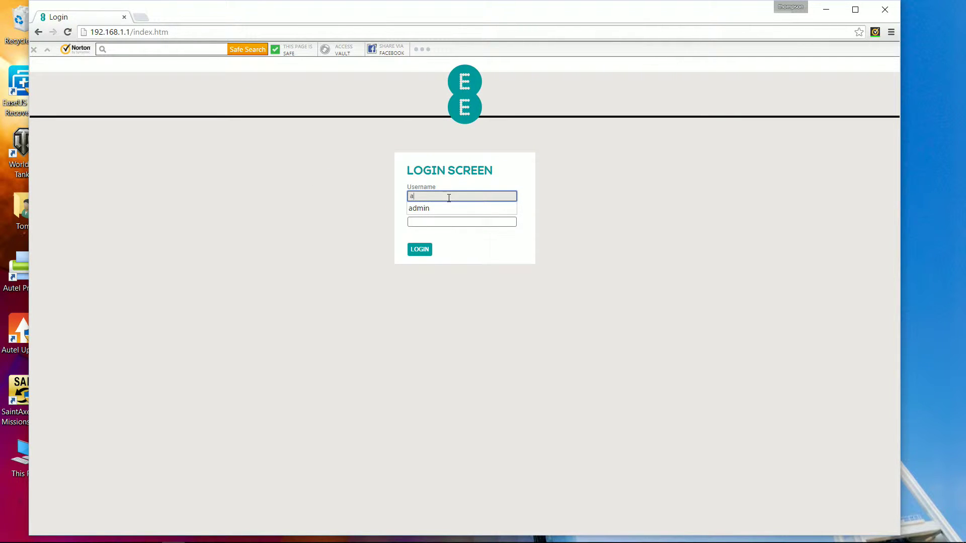
type("dmin")
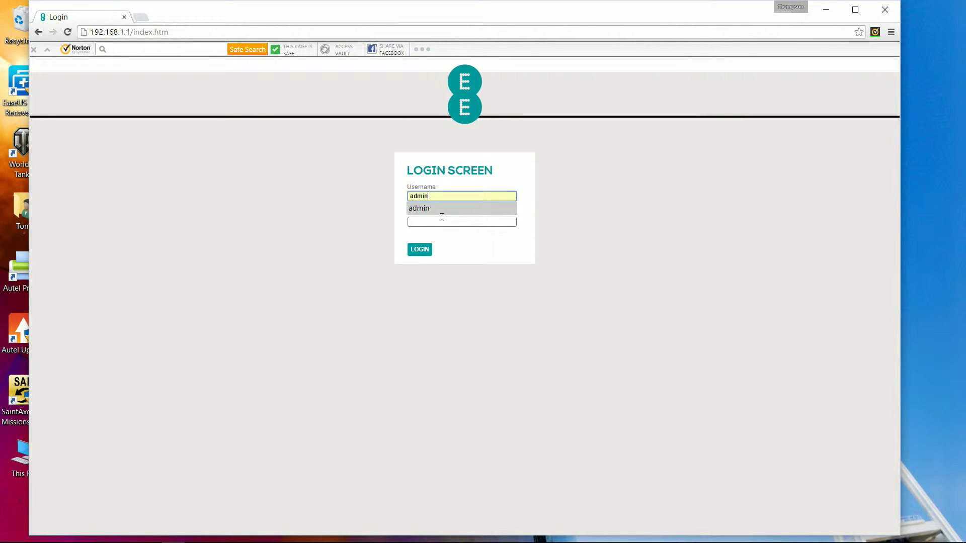
left_click(441, 224)
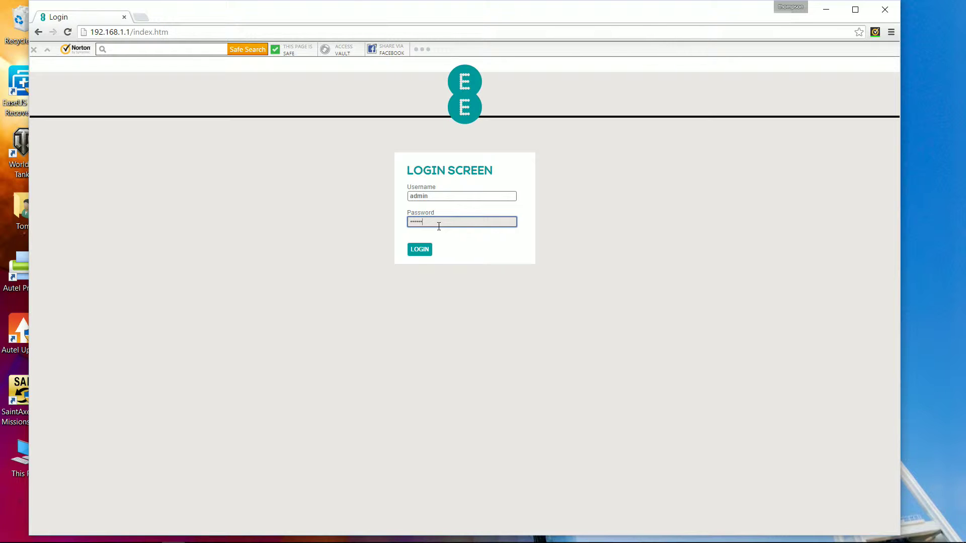
key("Return")
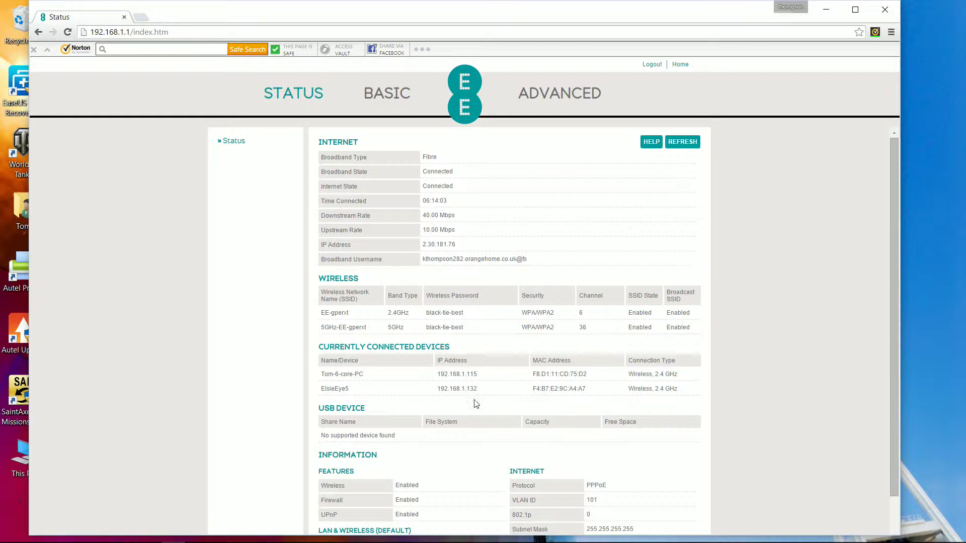
scroll(475, 404, "down", 1)
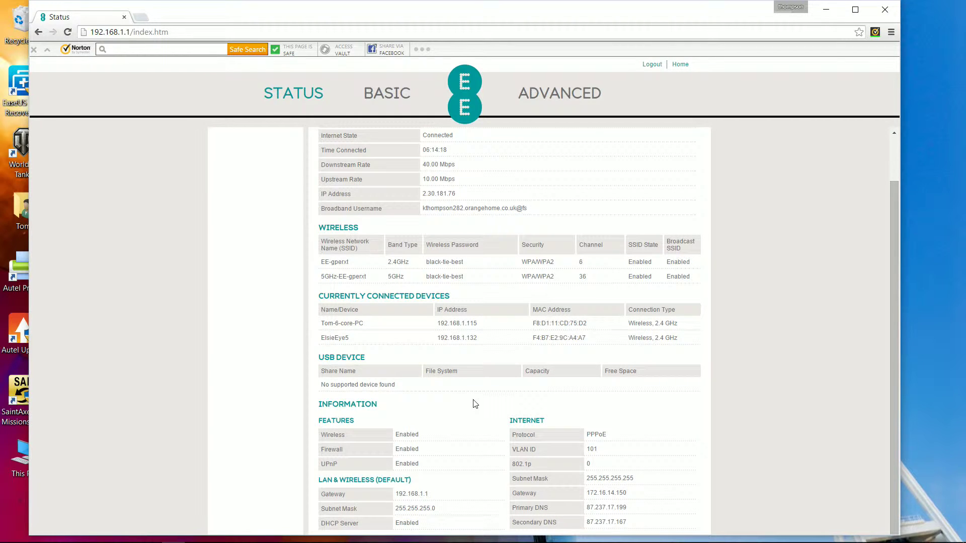
scroll(544, 365, "up", 1)
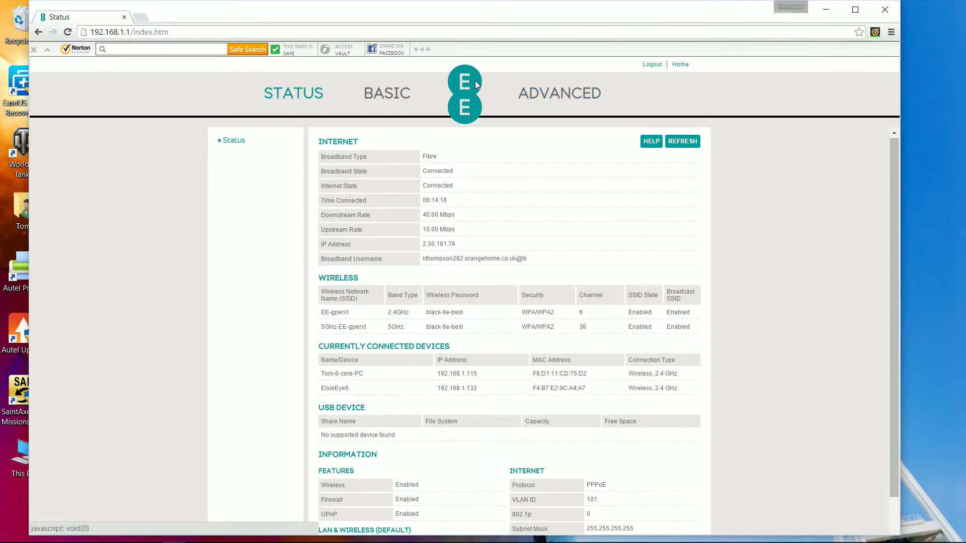
left_click(554, 95)
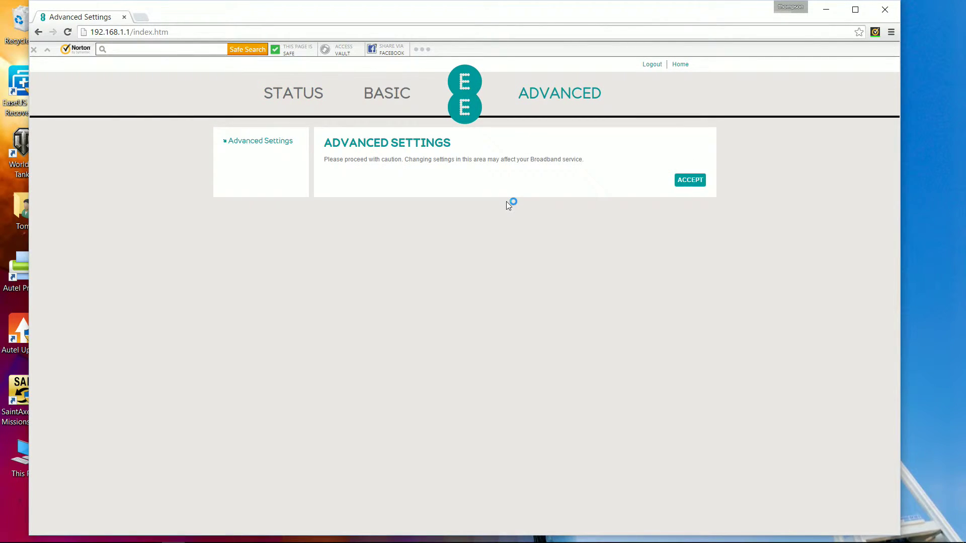
Step: Accept the advanced-settings caution and reach the NAT Port Forwarding page
left_click(684, 182)
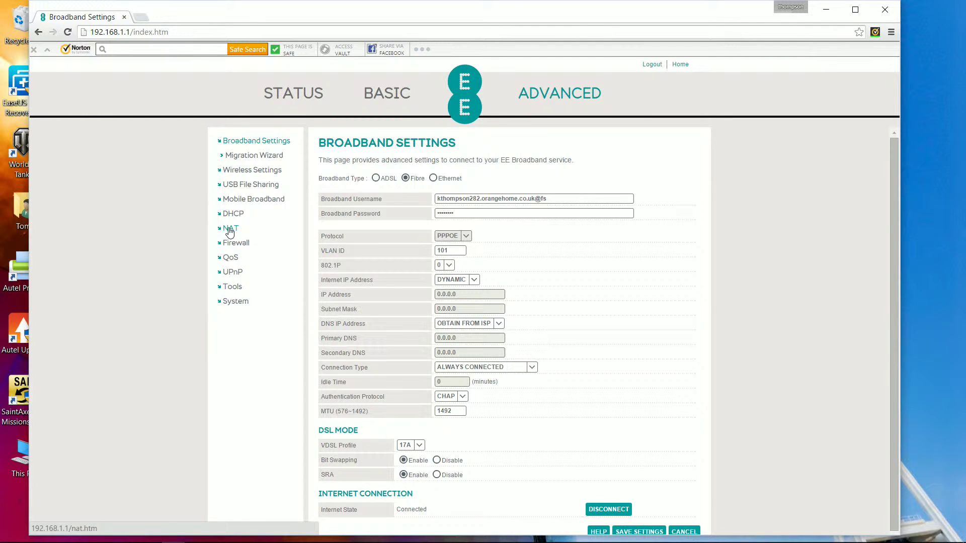
left_click(230, 230)
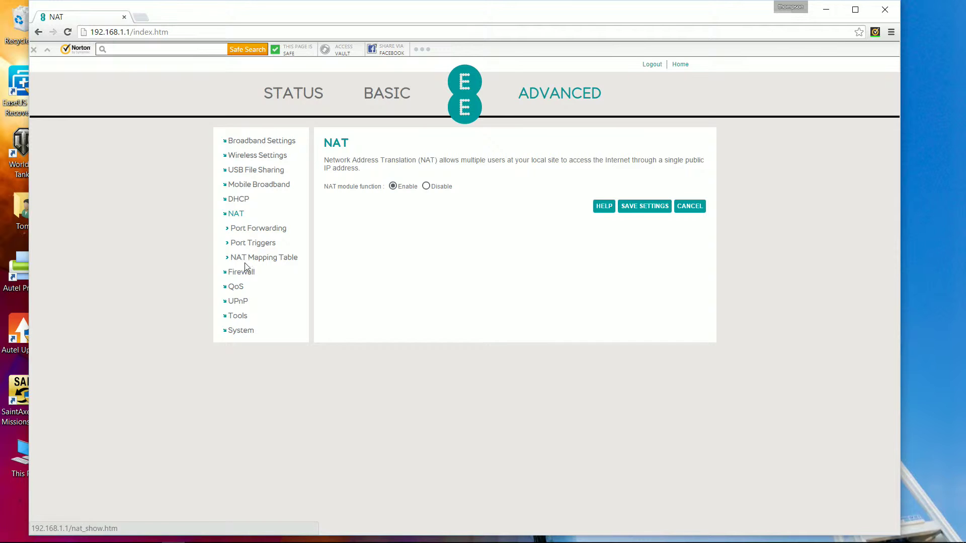
left_click(256, 230)
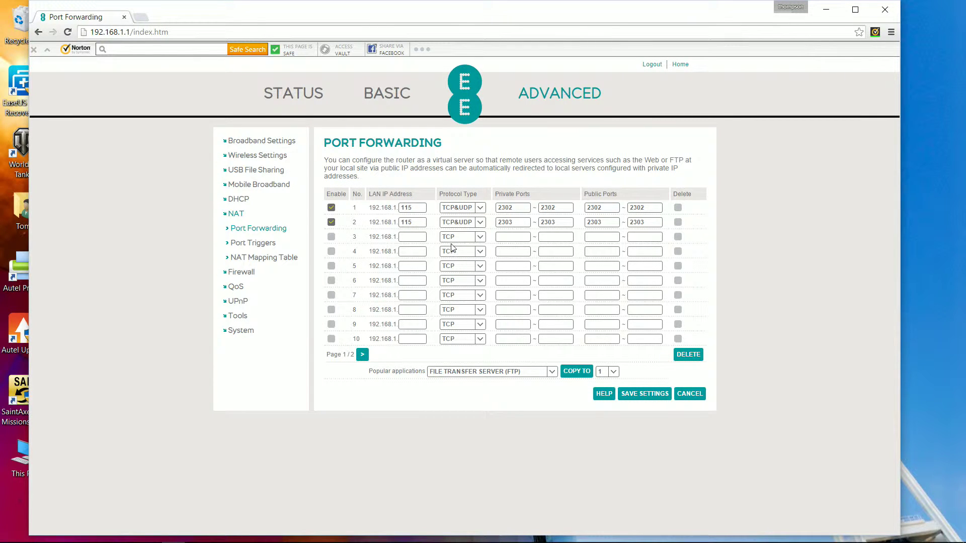
Step: Check rules 1–2: LAN IP 192.168.1.115, TCP&UDP, private/public ports 2302 and 2303
left_click(514, 227)
left_click(416, 221)
left_click(413, 208)
left_click(416, 221)
left_click(417, 221)
left_click(481, 208)
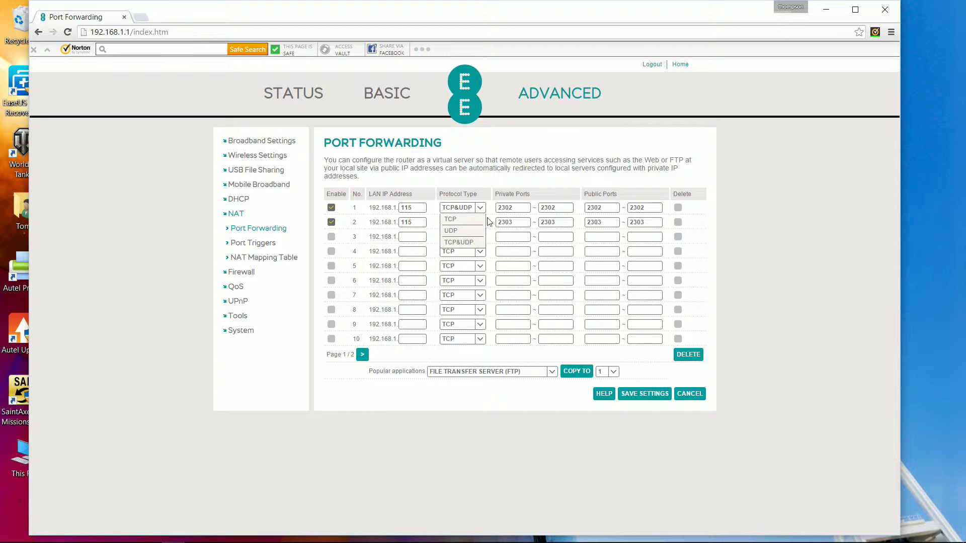
left_click(511, 211)
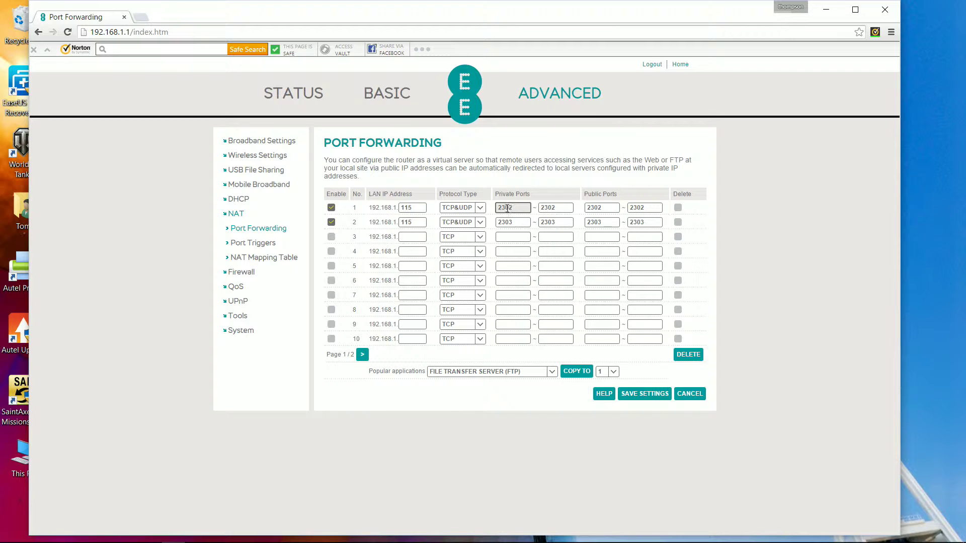
left_click(570, 210)
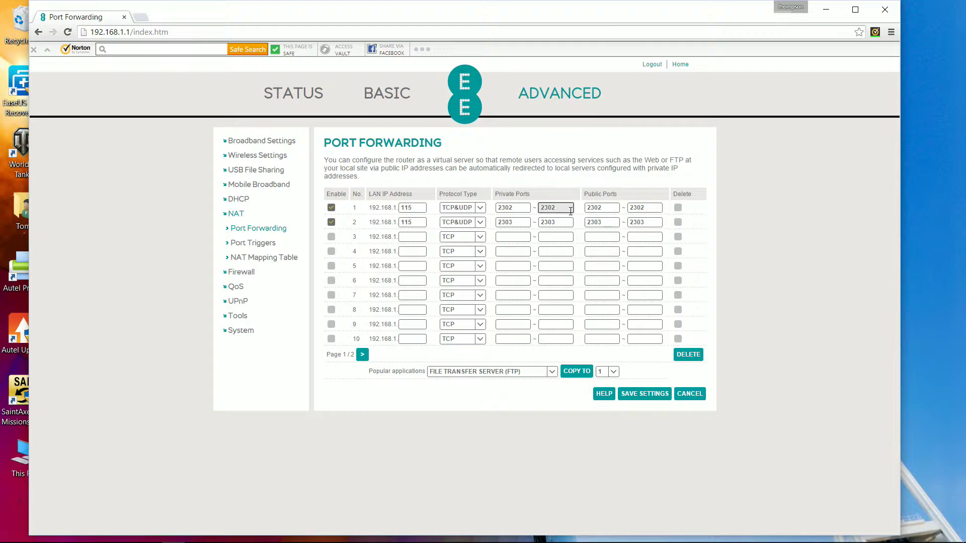
left_click(605, 211)
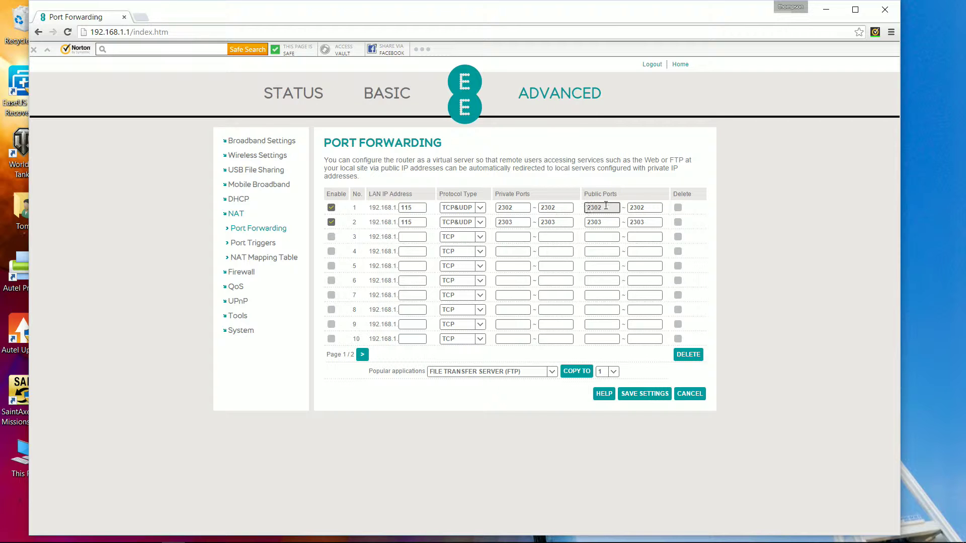
left_click(644, 208)
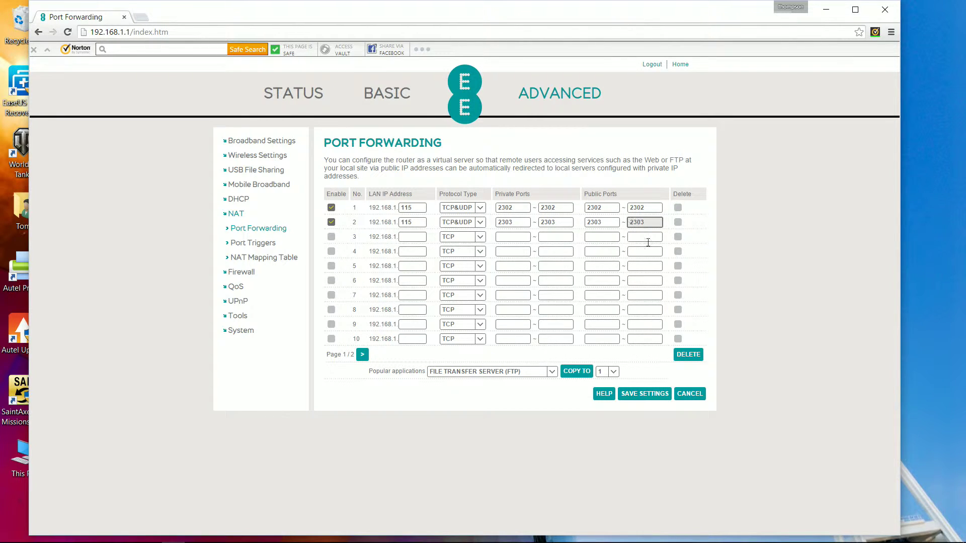
Step: Save the port forwarding settings and log out of the router
left_click(634, 397)
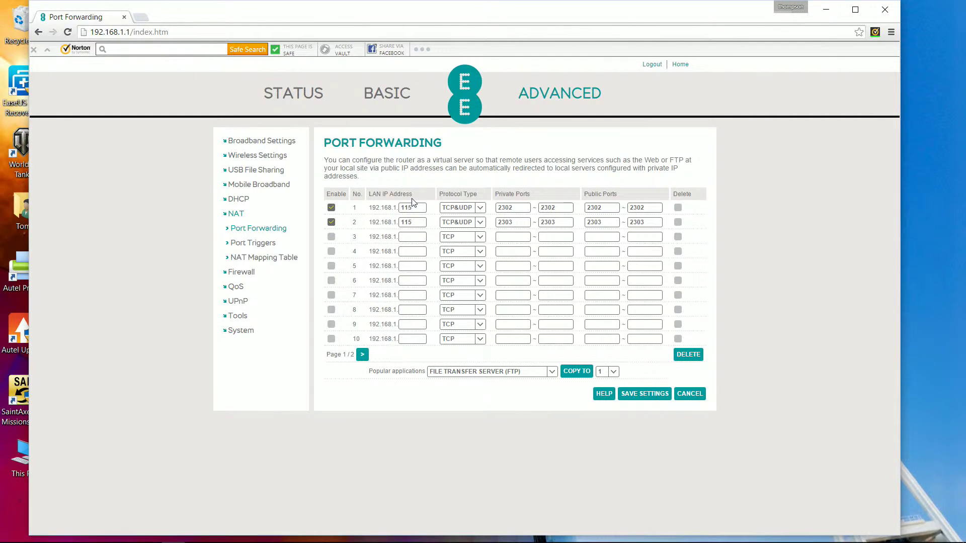
left_click(689, 394)
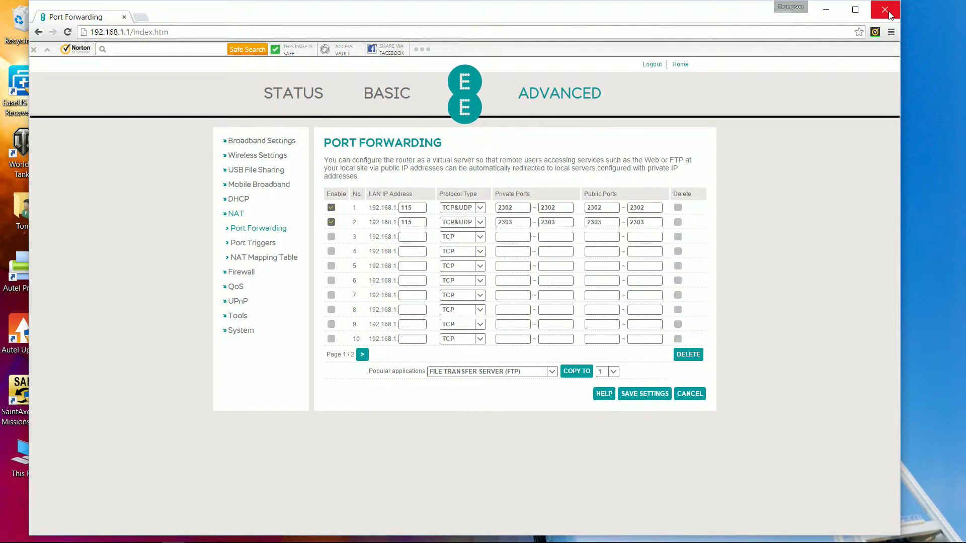
left_click(644, 65)
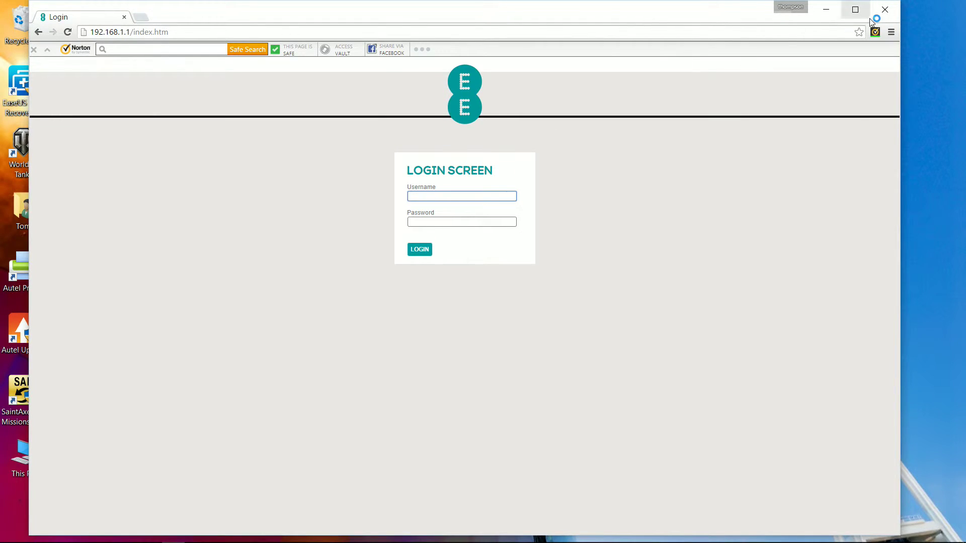
Step: Close Chrome and start Arma 3 from the Arma 3 Launcher
left_click(885, 9)
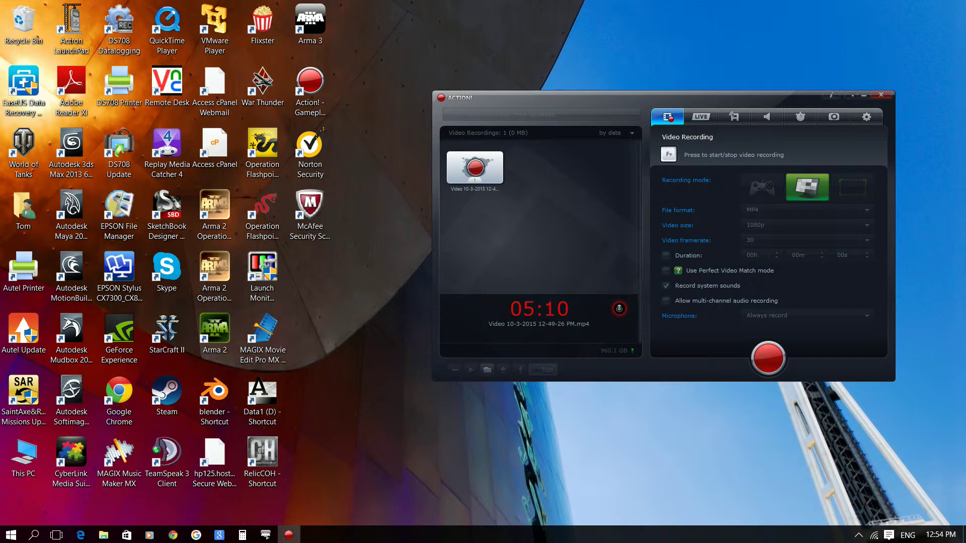
mouse_move(267, 533)
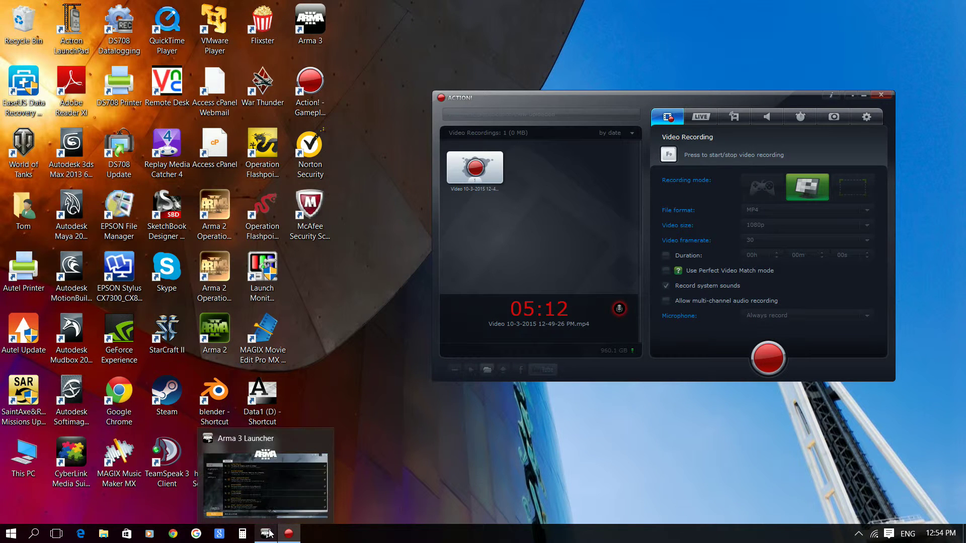
left_click(269, 533)
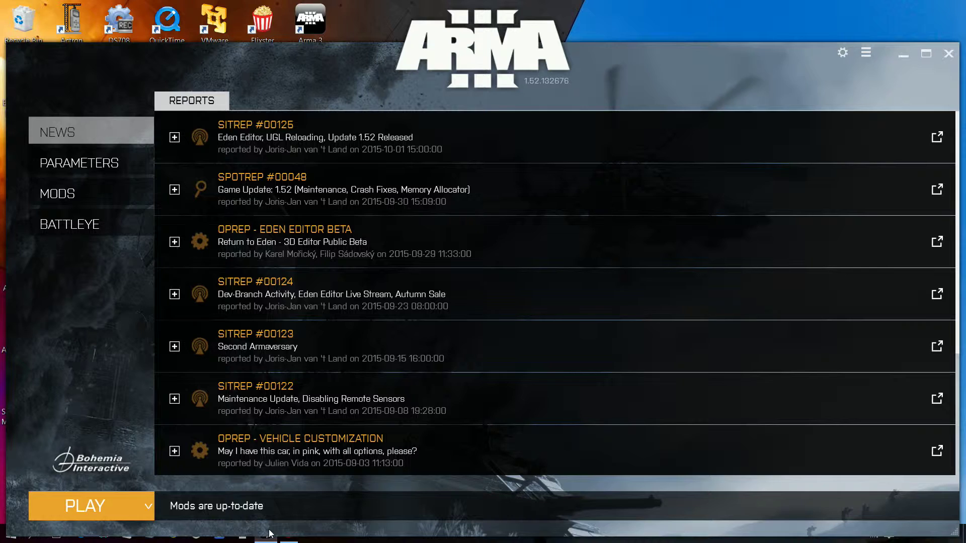
left_click(90, 505)
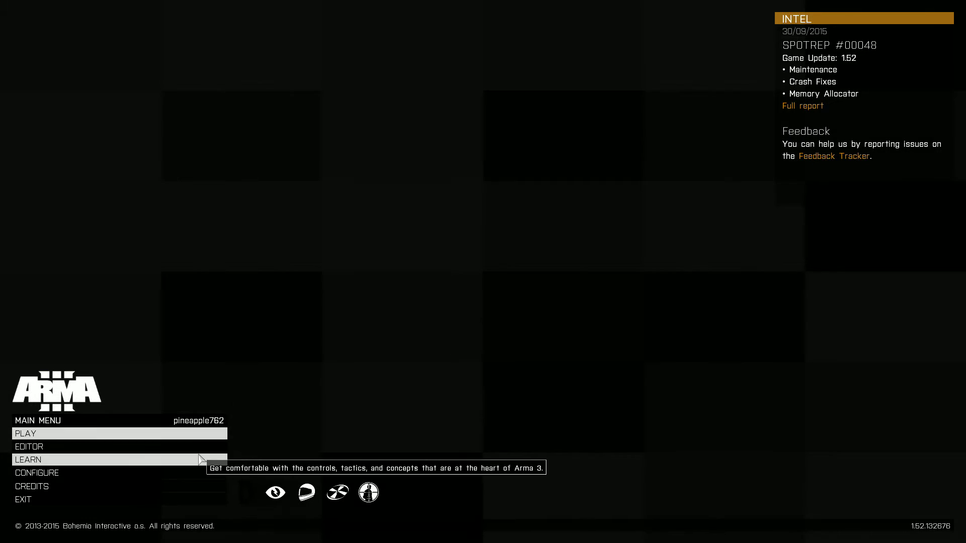
Step: Open Arma 3's multiplayer server browser and begin a new server
left_click(190, 435)
left_click(179, 436)
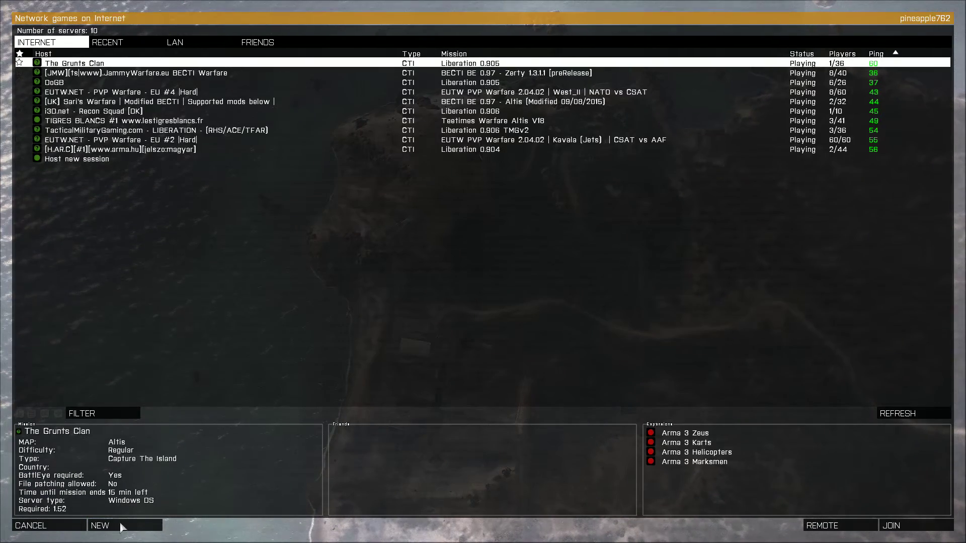
left_click(125, 527)
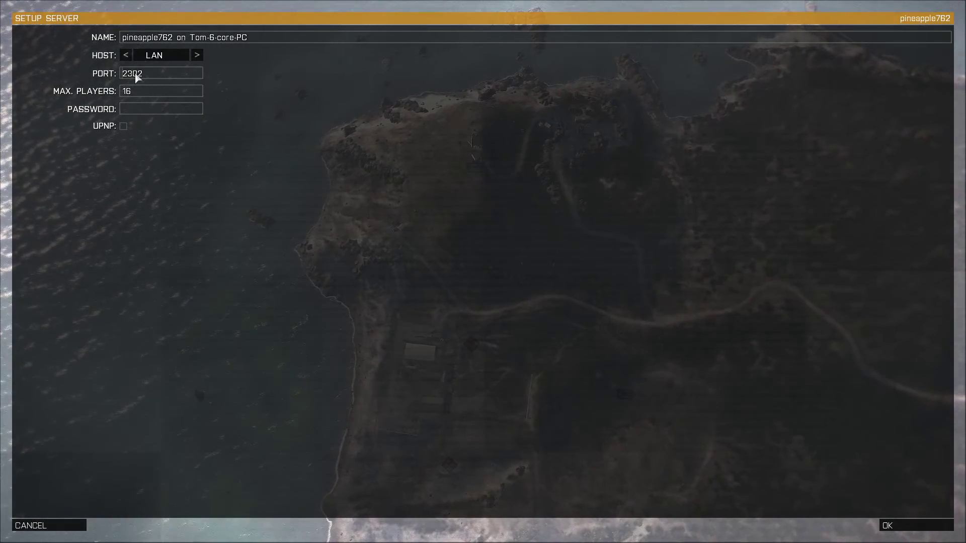
Step: Host on Internet, name the server pineapple762, and enable UPnP
left_click(125, 75)
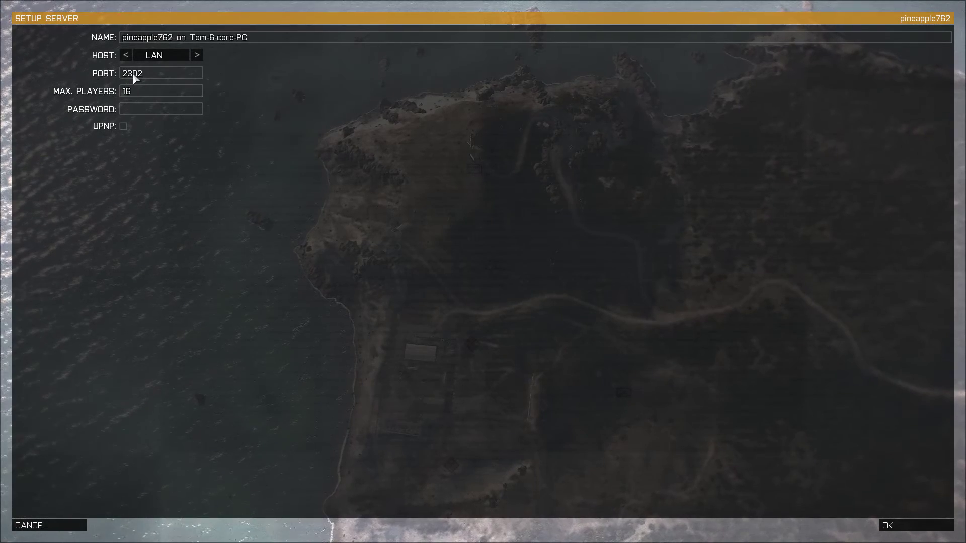
left_click(197, 55)
left_click(261, 38)
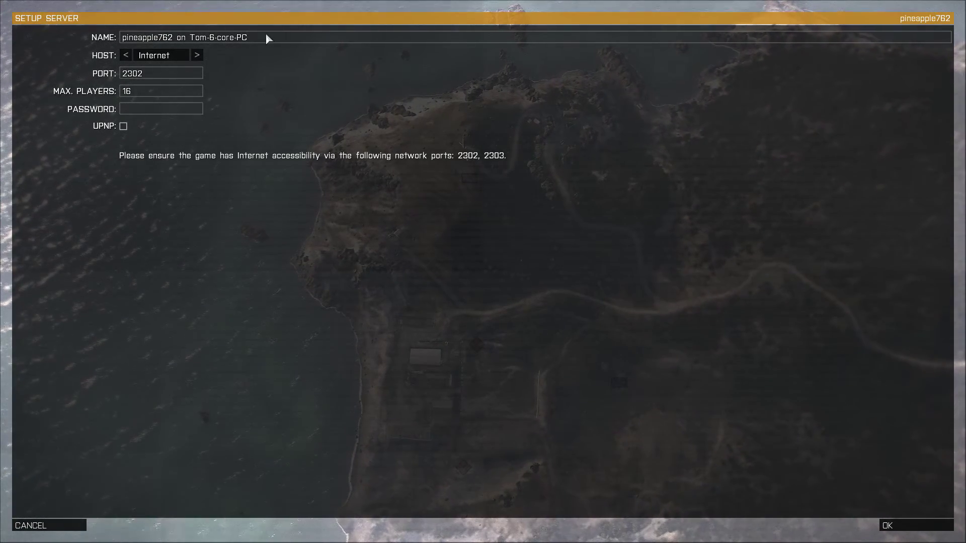
key("BackSpace")
key("BackSpace")
key("BackSpace")
key("BackSpace")
key("BackSpace")
key("BackSpace")
key("BackSpace")
key("BackSpace")
key("BackSpace")
key("BackSpace")
key("BackSpace")
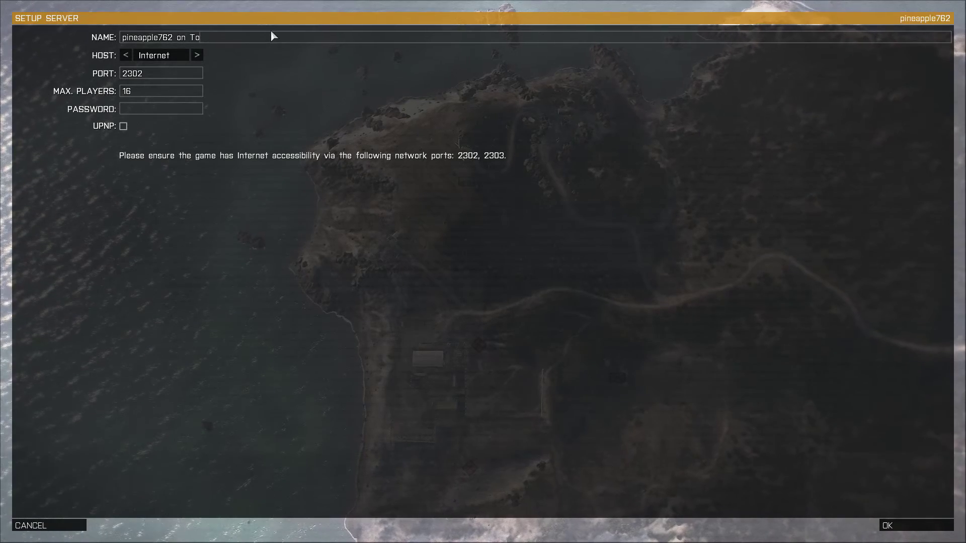
key("BackSpace")
key("BackSpace")
key("BackSpace")
key("BackSpace")
key("BackSpace")
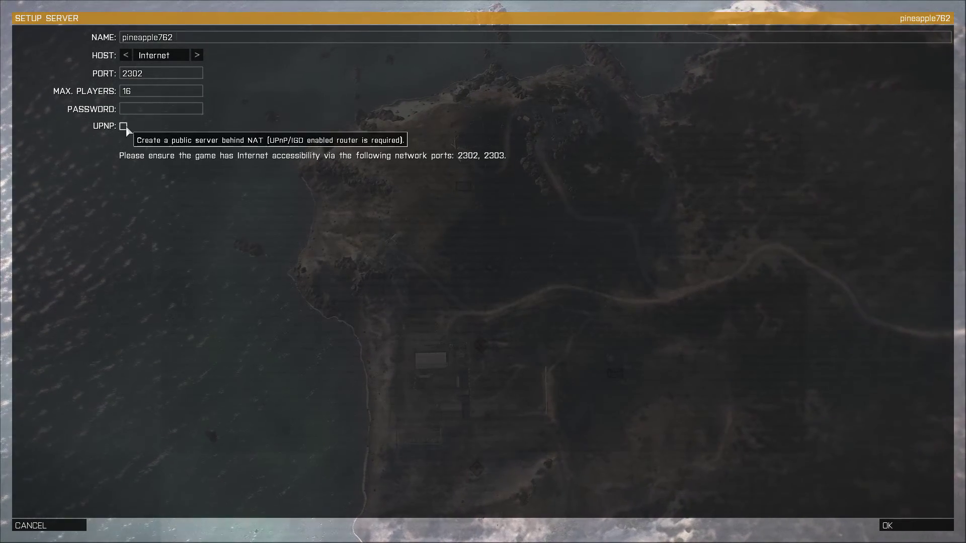
left_click(123, 126)
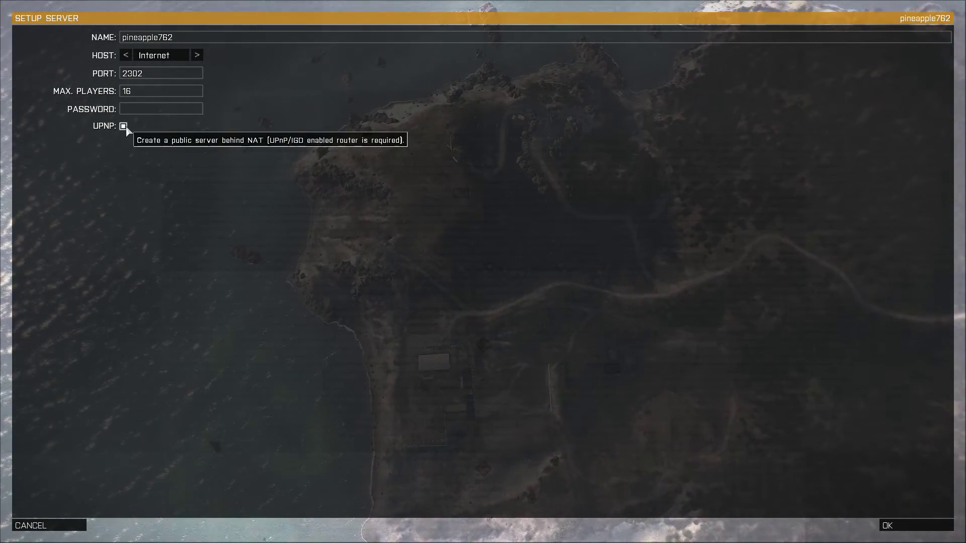
Step: Accept the server settings and restart the COOP 07 Headhunters mission on Stratis
left_click(919, 525)
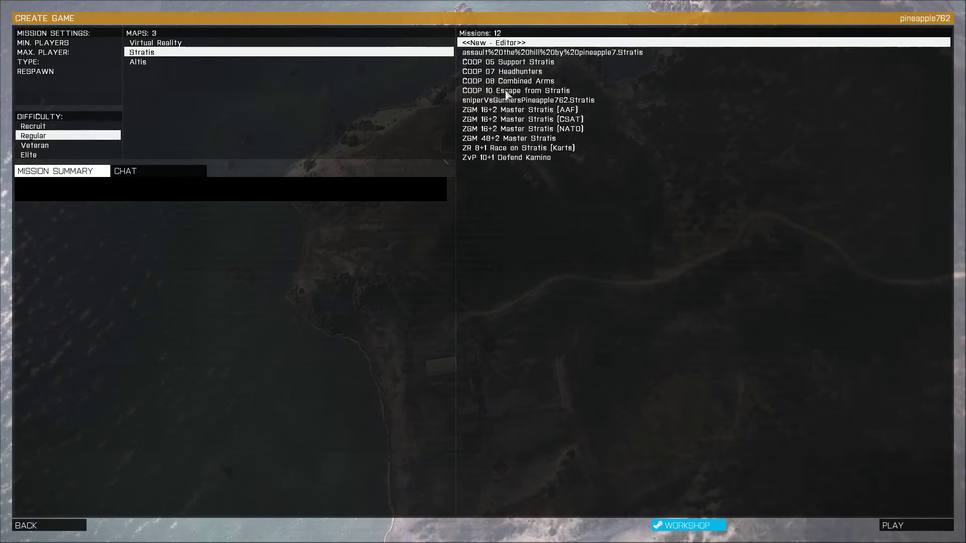
left_click(478, 74)
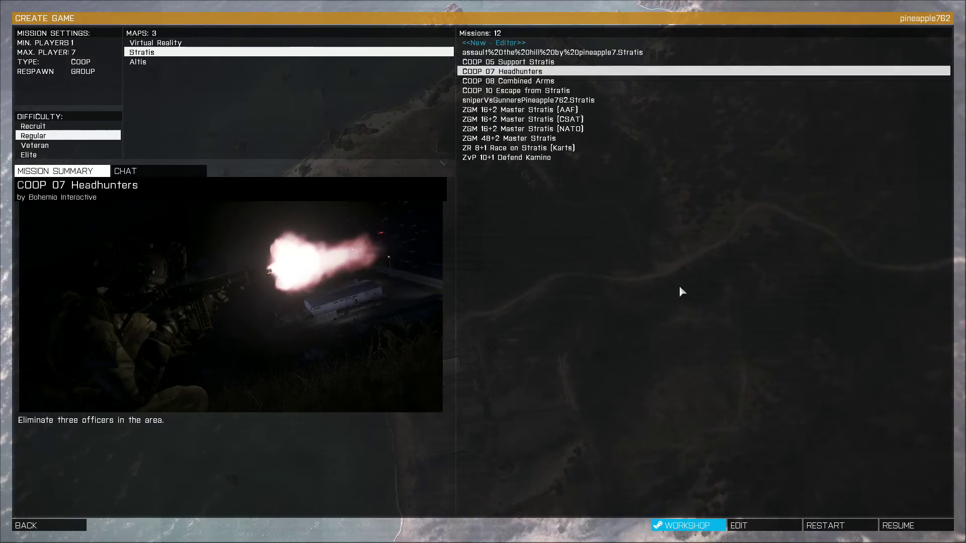
left_click(841, 526)
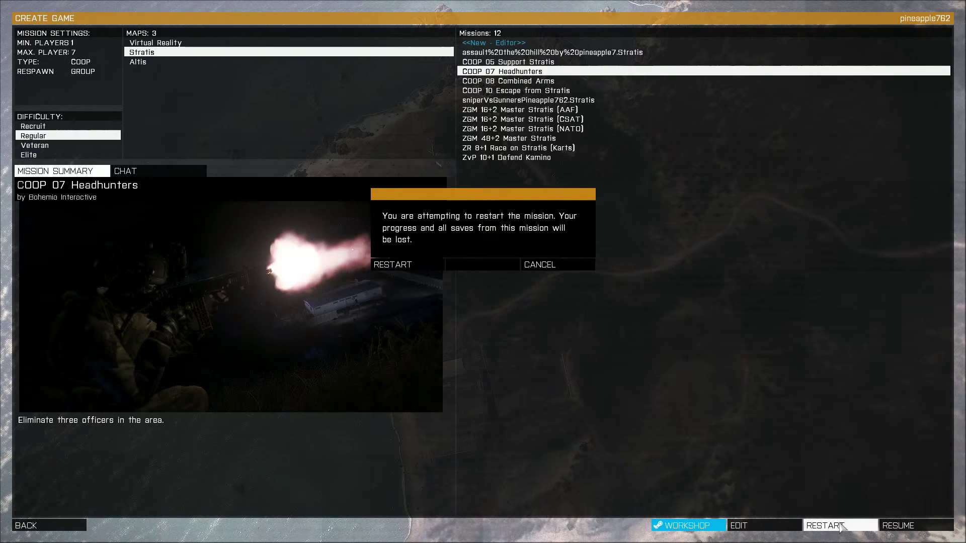
left_click(432, 267)
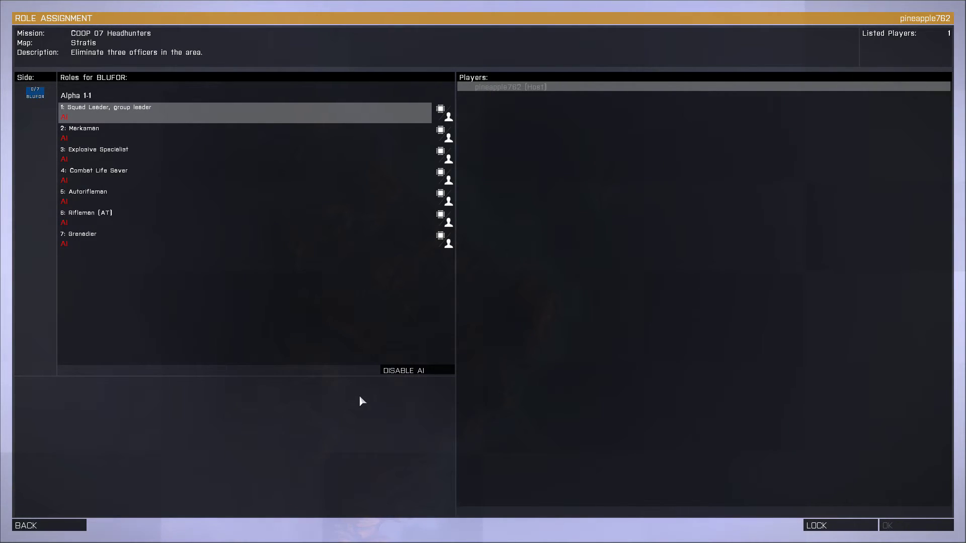
Step: In the Steam overlay, send the online friend the chat message "playing?"
key("shift+Tab")
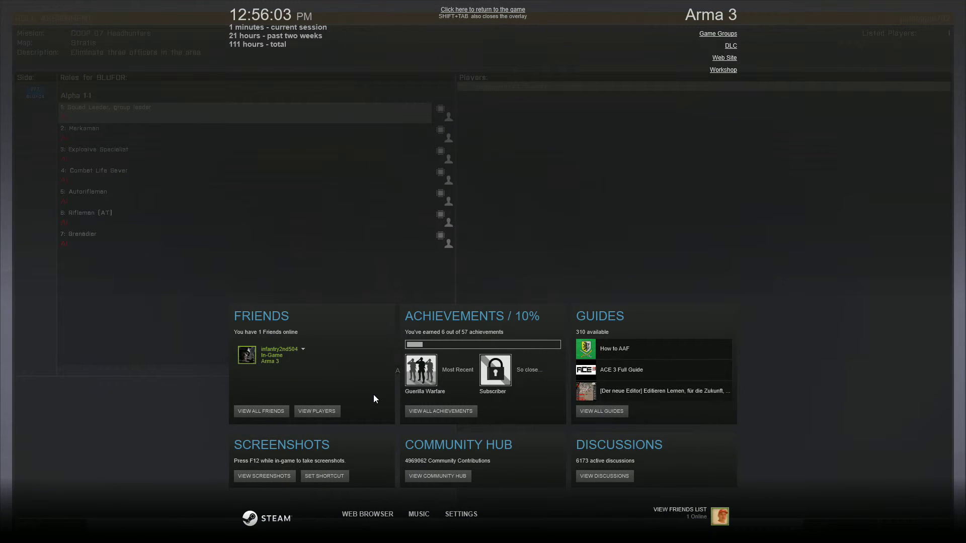
left_click(303, 349)
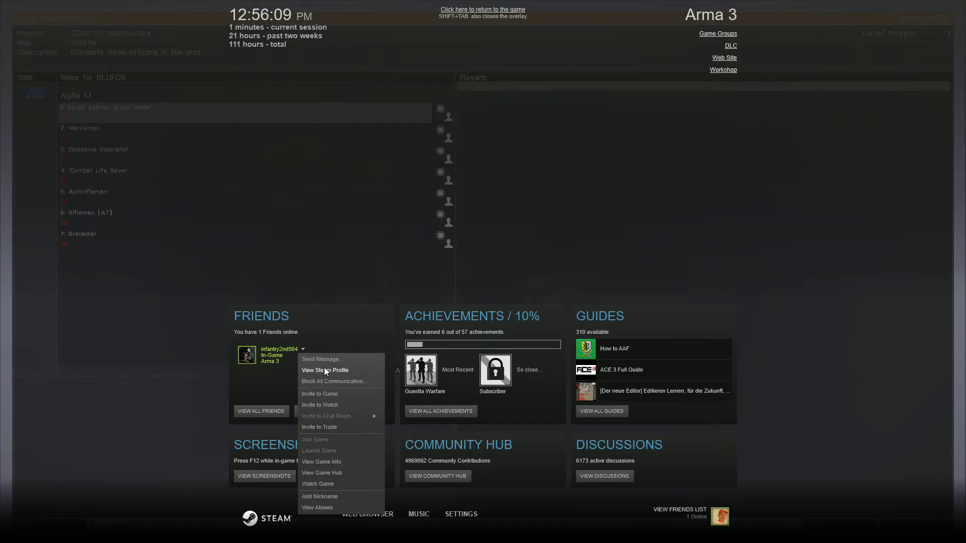
left_click(273, 351)
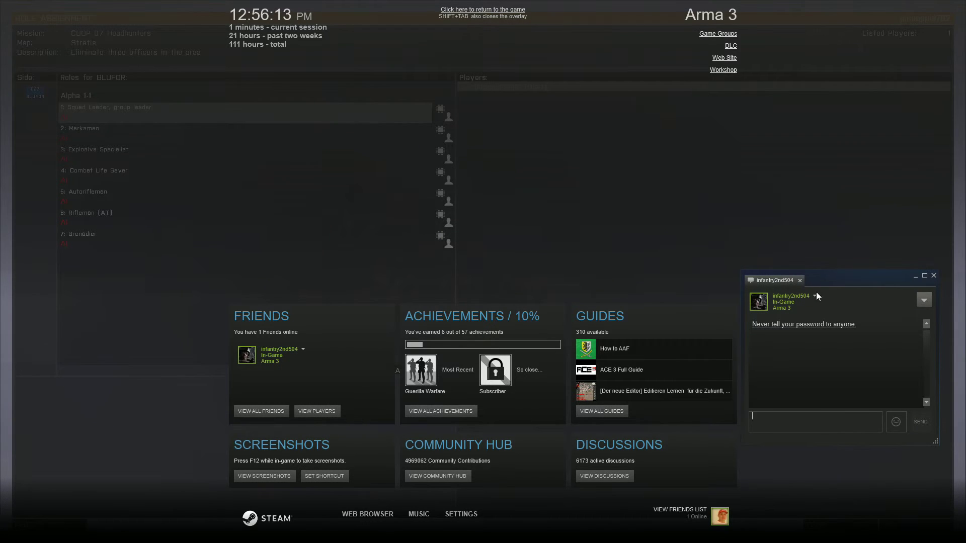
type("playing?")
key("Return")
Step: From the chat window, open the friend's options menu toward Invite to Game
left_click(924, 302)
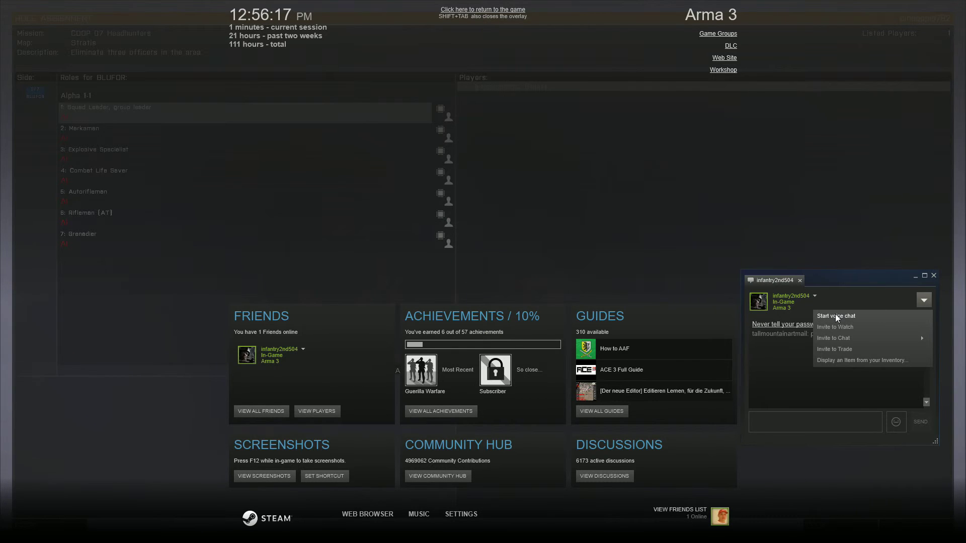
left_click(929, 303)
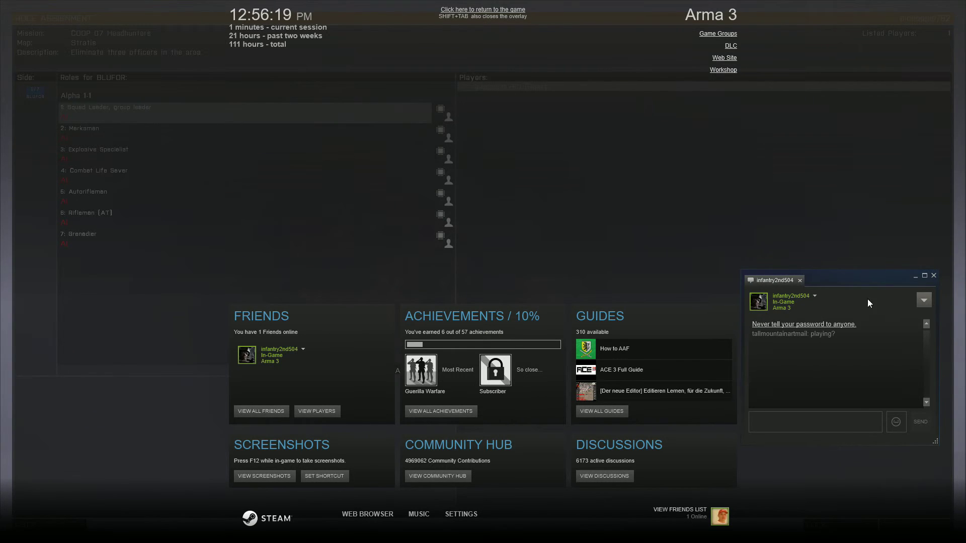
left_click(815, 296)
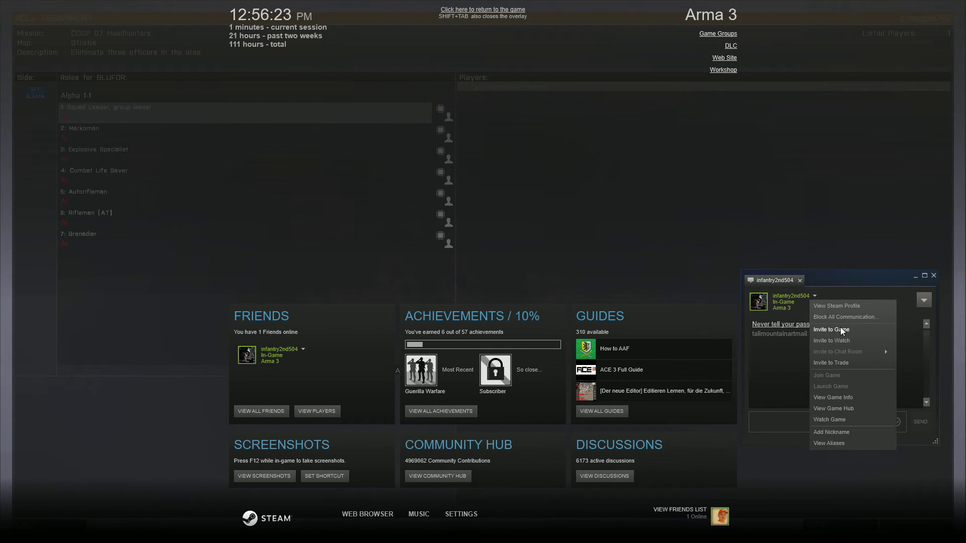
left_click(864, 289)
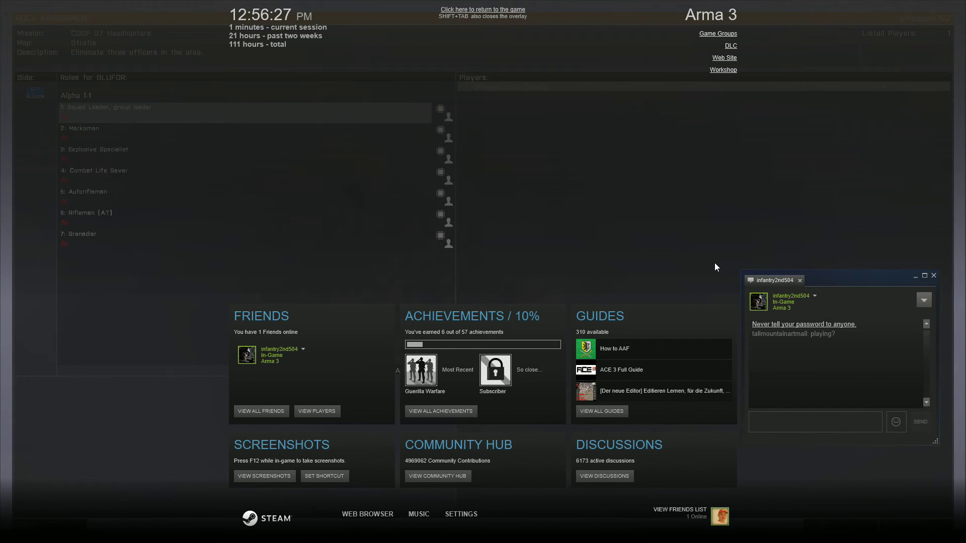
key("shift+Tab")
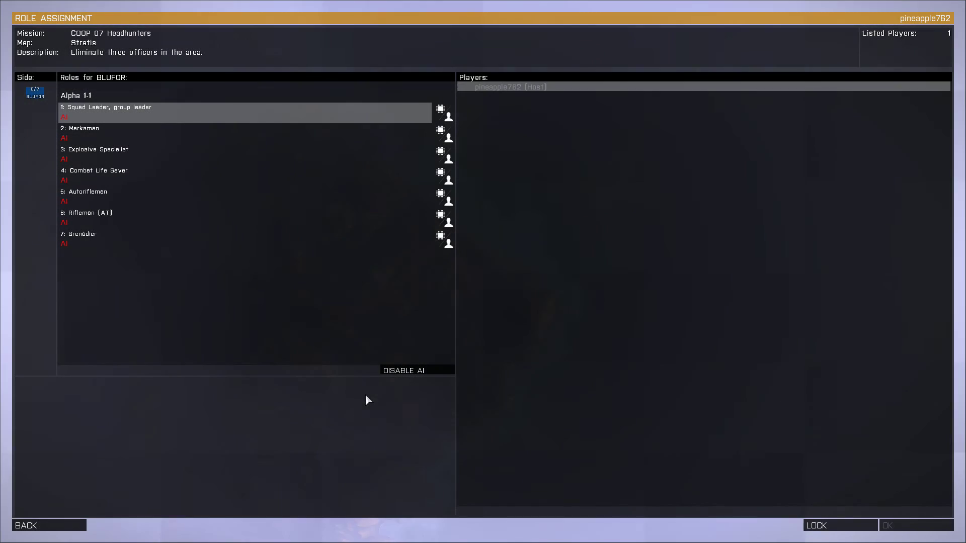
left_click_drag(496, 88, 354, 122)
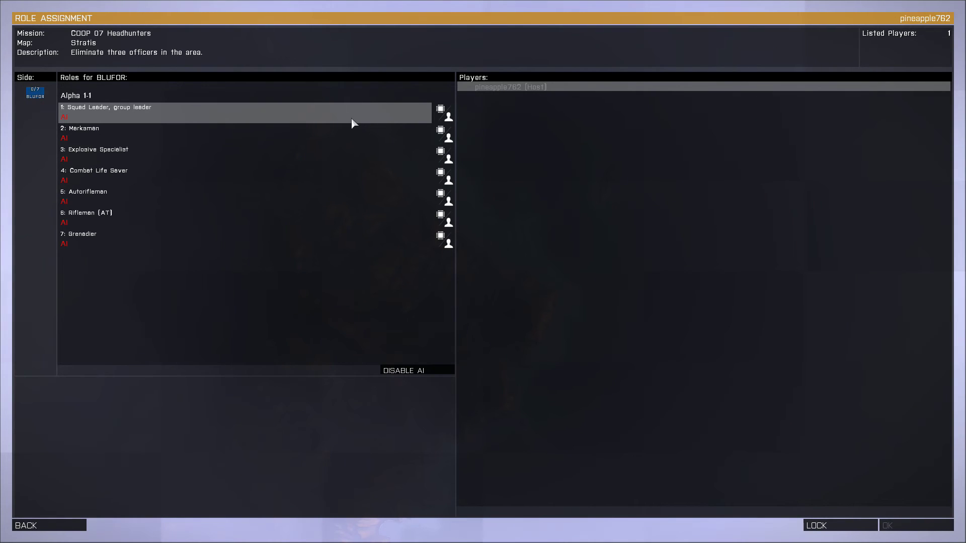